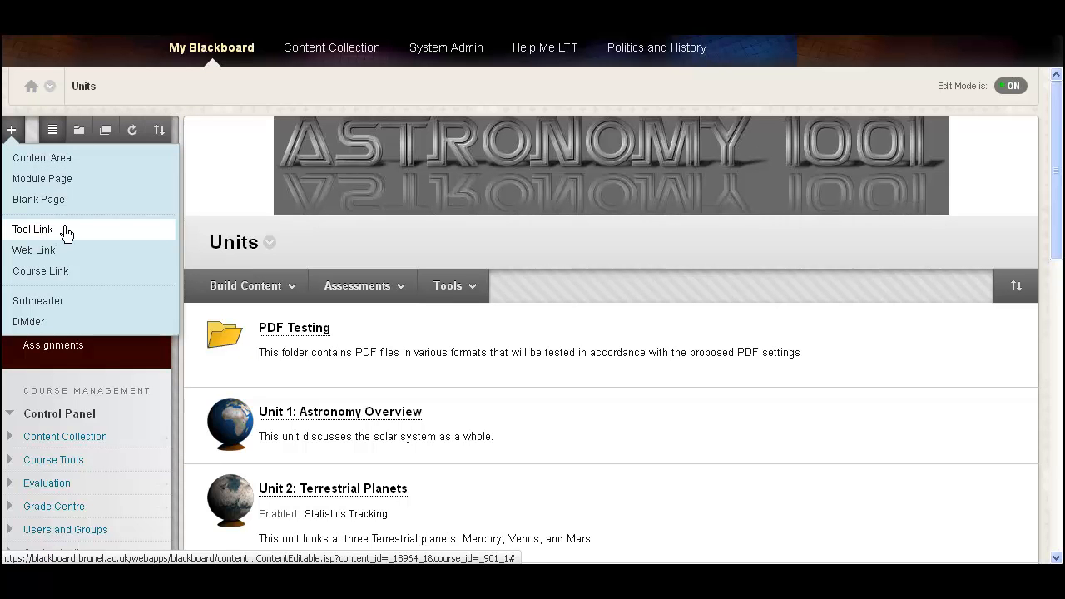
Step: Add a course menu tool link named FAQs of type Discussion Board, available to users
left_click(66, 231)
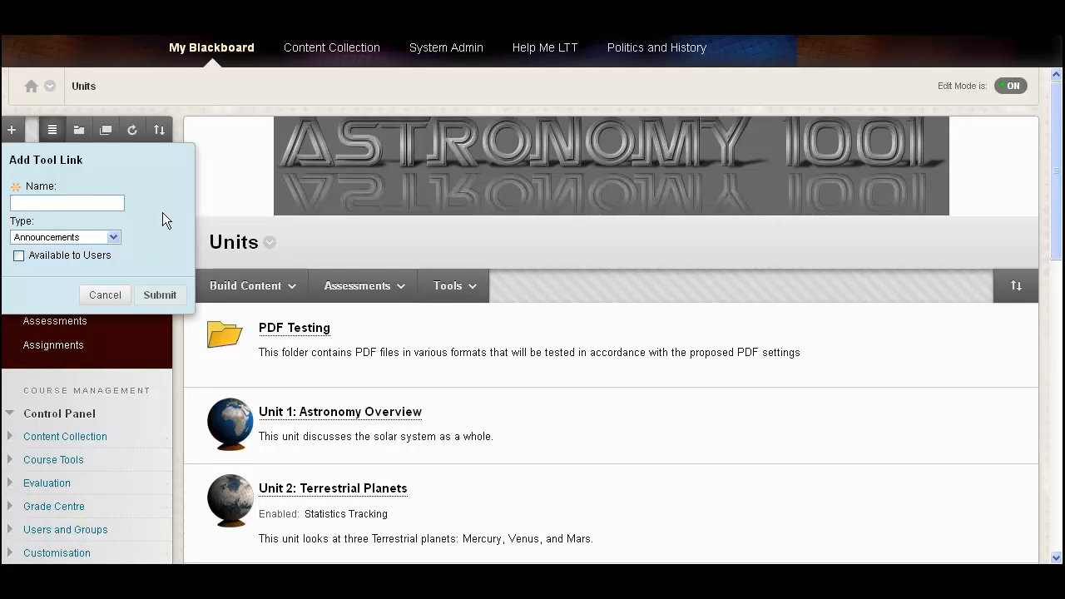
type("FAQ")
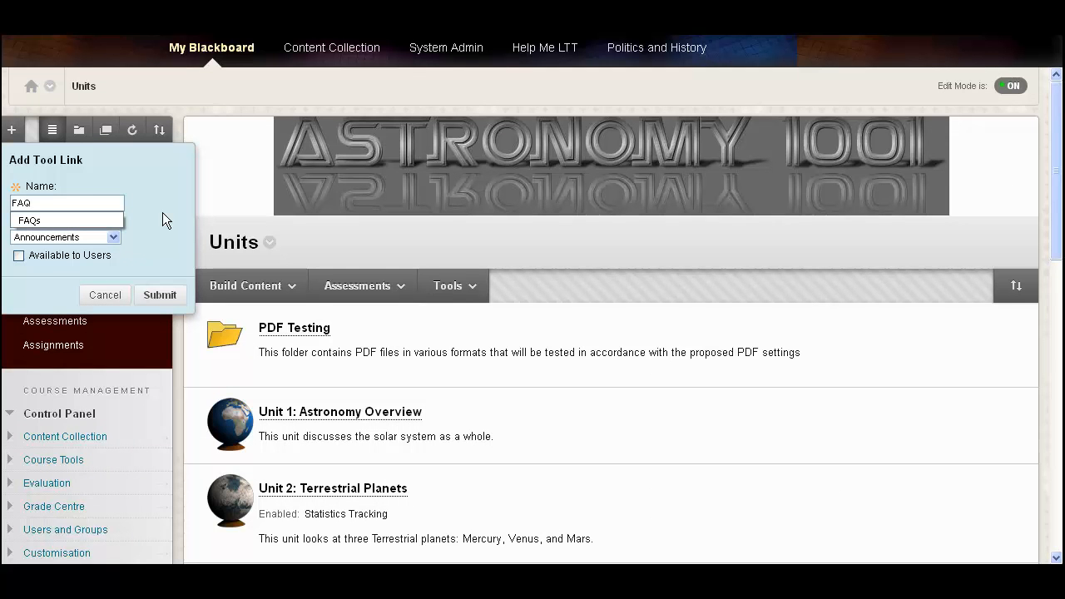
type("s")
left_click(162, 212)
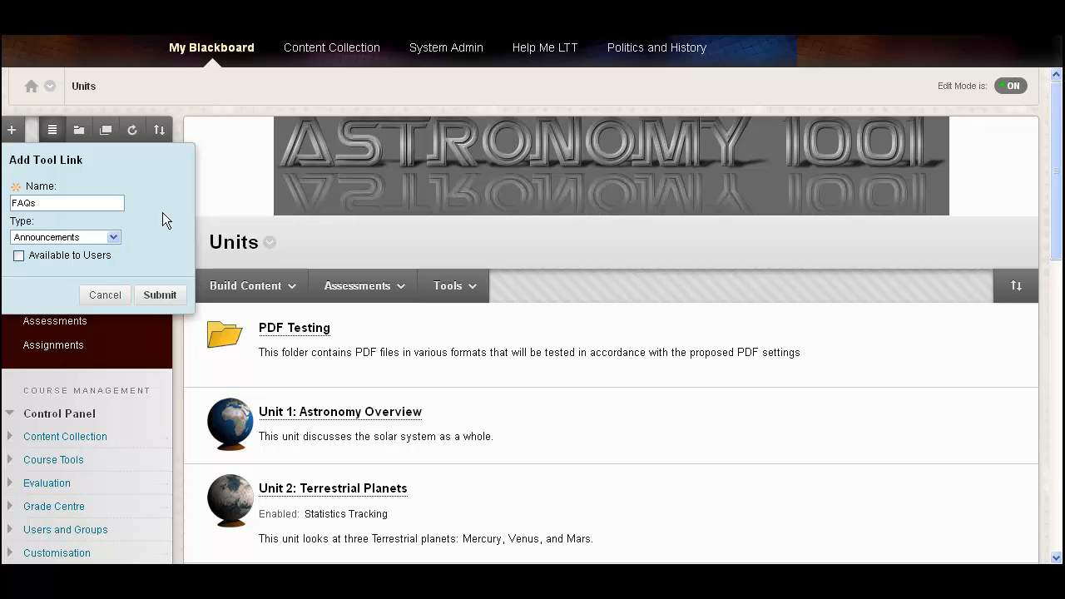
left_click(110, 238)
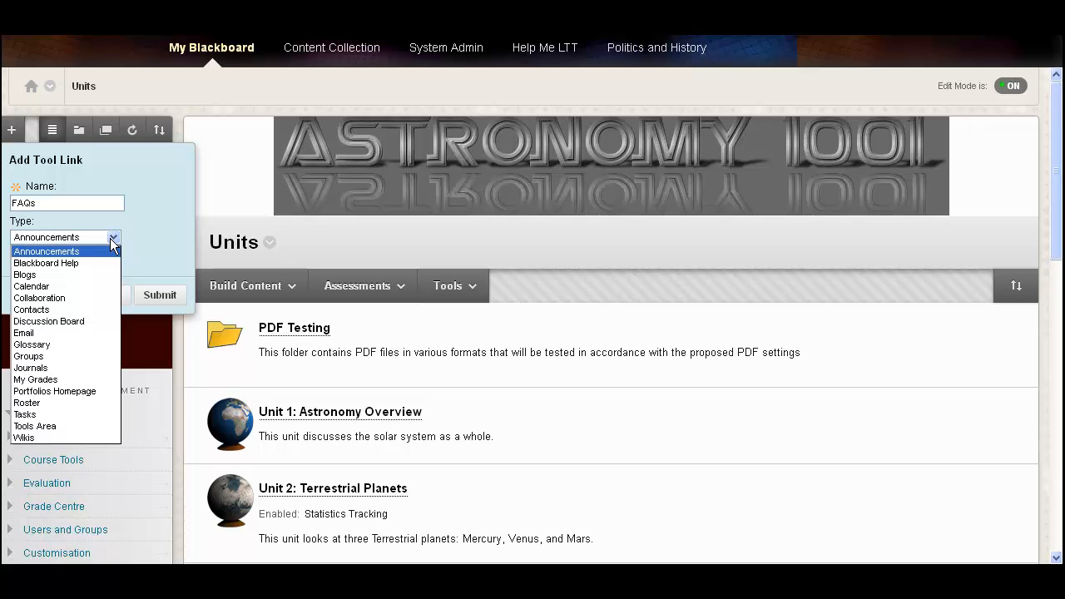
left_click(91, 321)
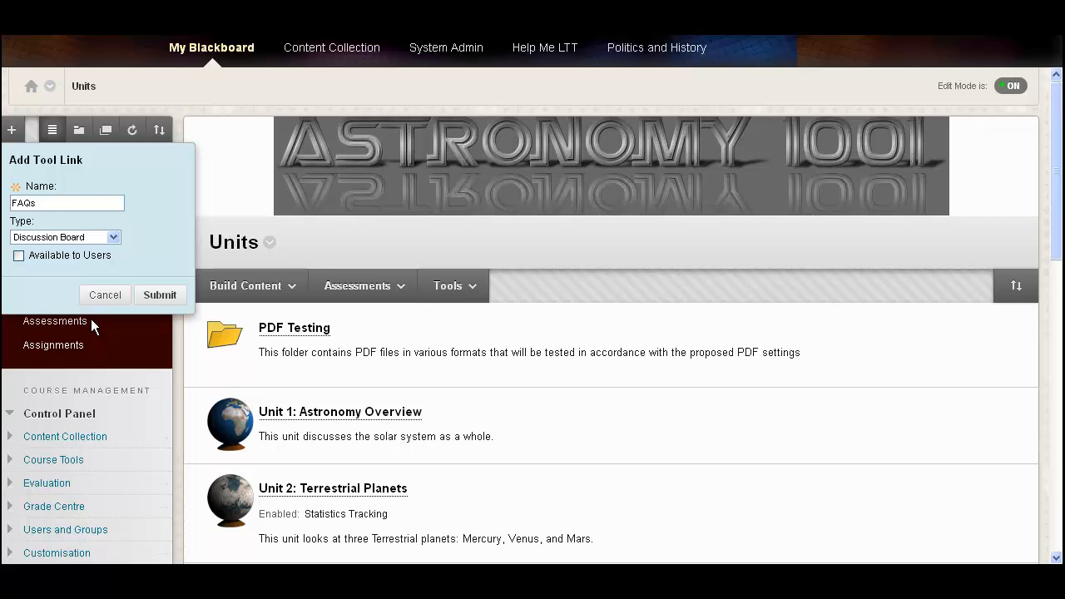
left_click(19, 256)
left_click(153, 295)
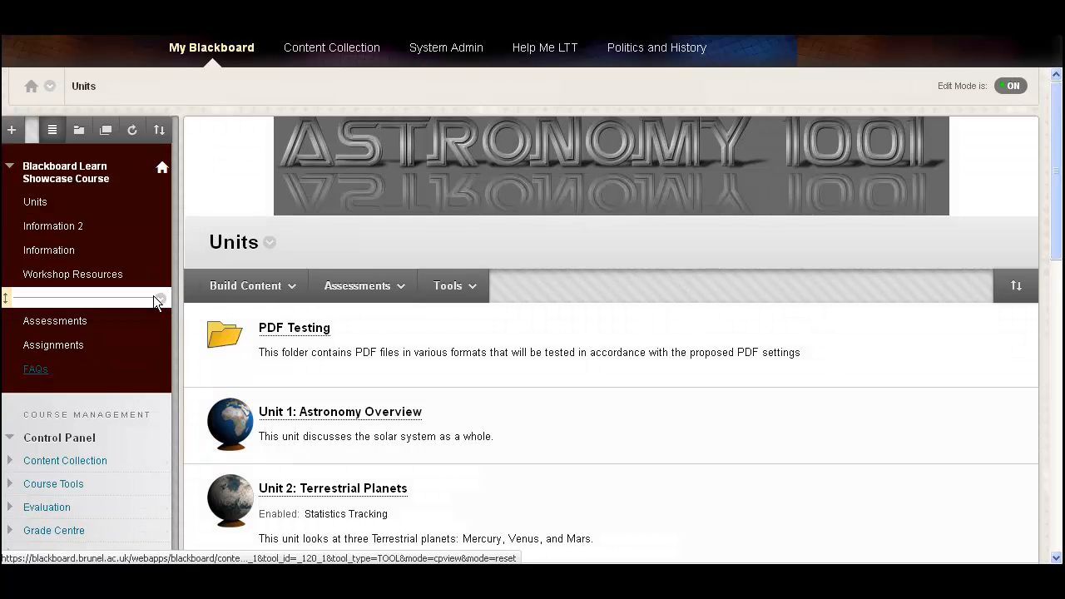
Step: Open the FAQs link and start creating a new forum named FAQs
left_click(36, 371)
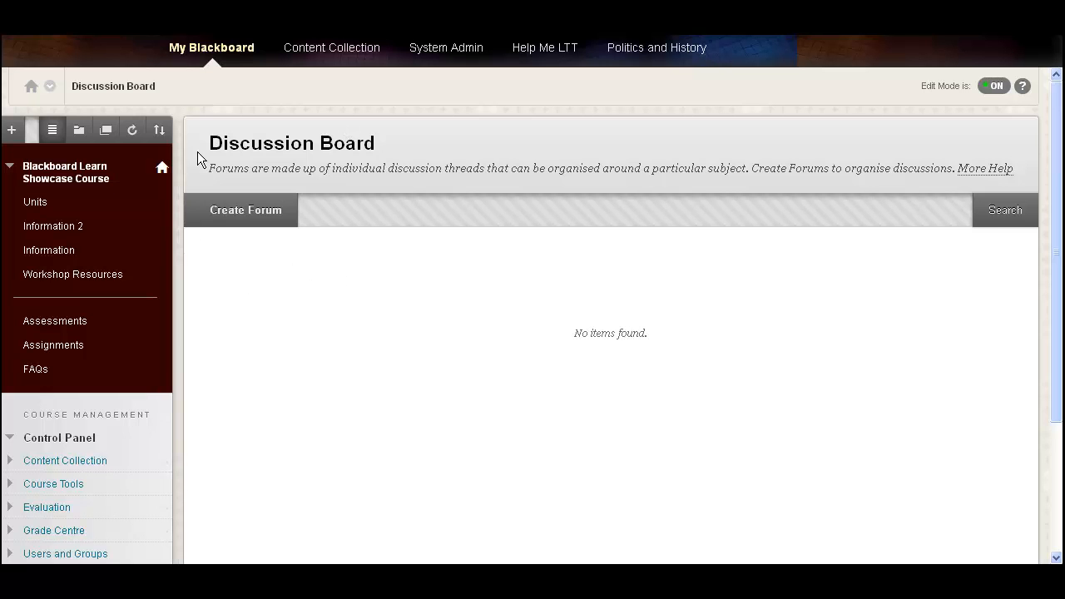
left_click(267, 223)
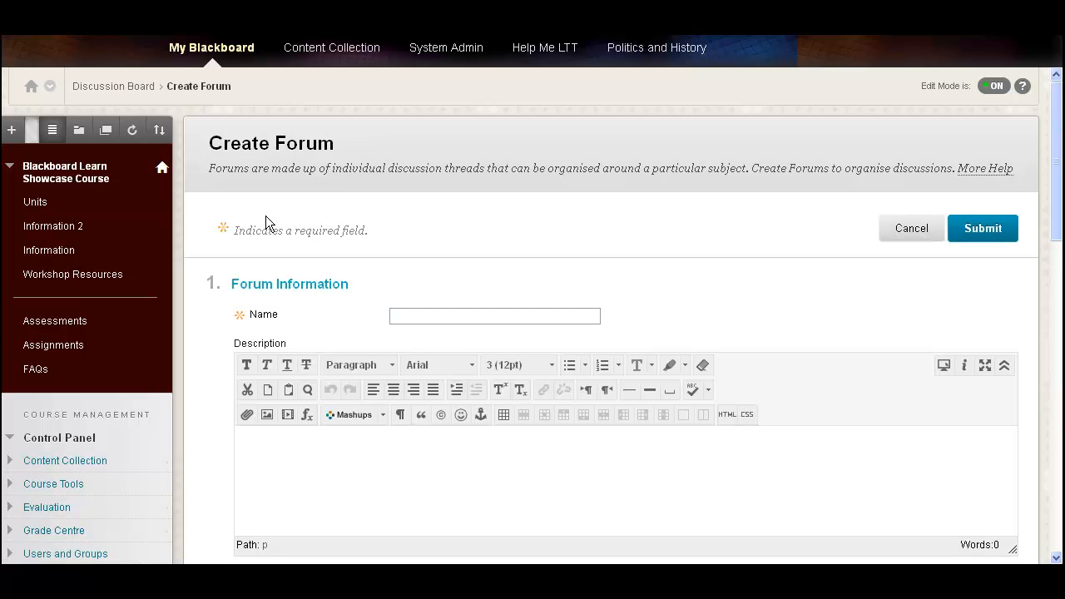
left_click(407, 321)
type("FAQs")
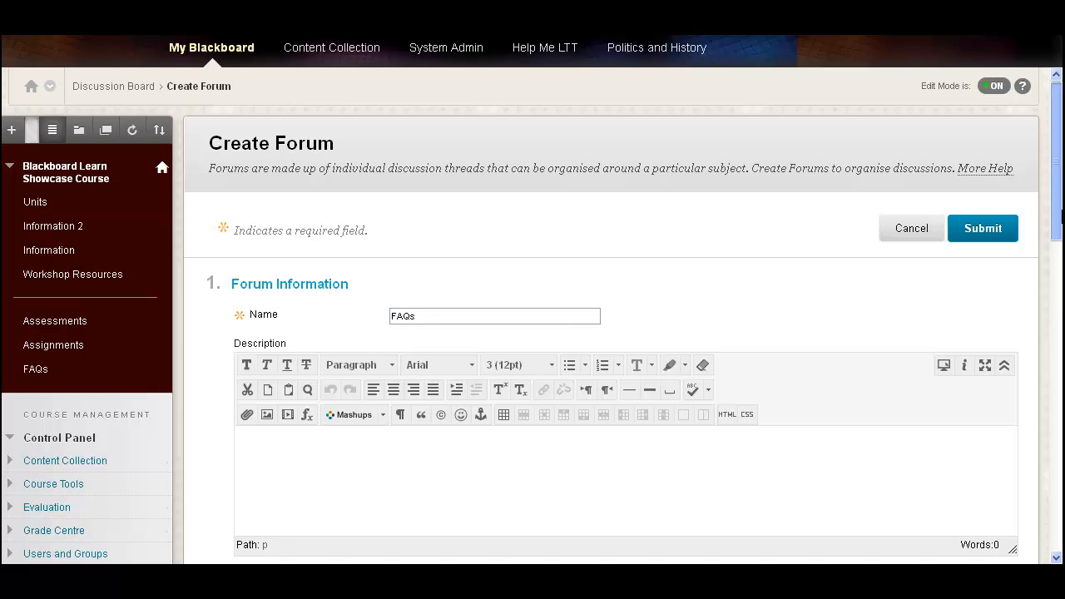
Step: Give the forum the description 'this is the area to post FAQS' and submit it
left_click_drag(1059, 215, 1058, 291)
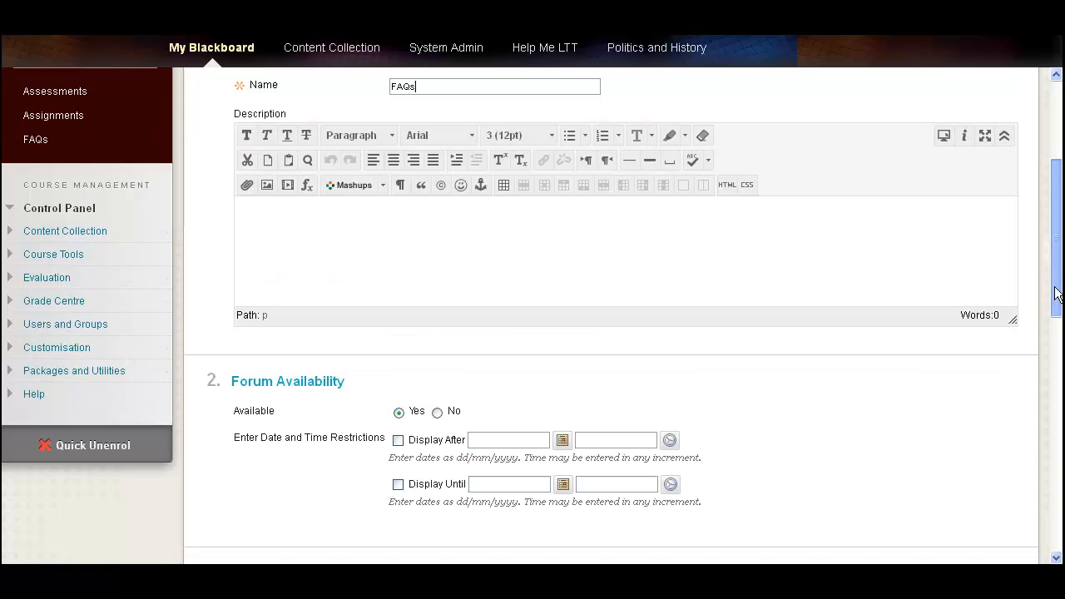
left_click(764, 248)
type("this ")
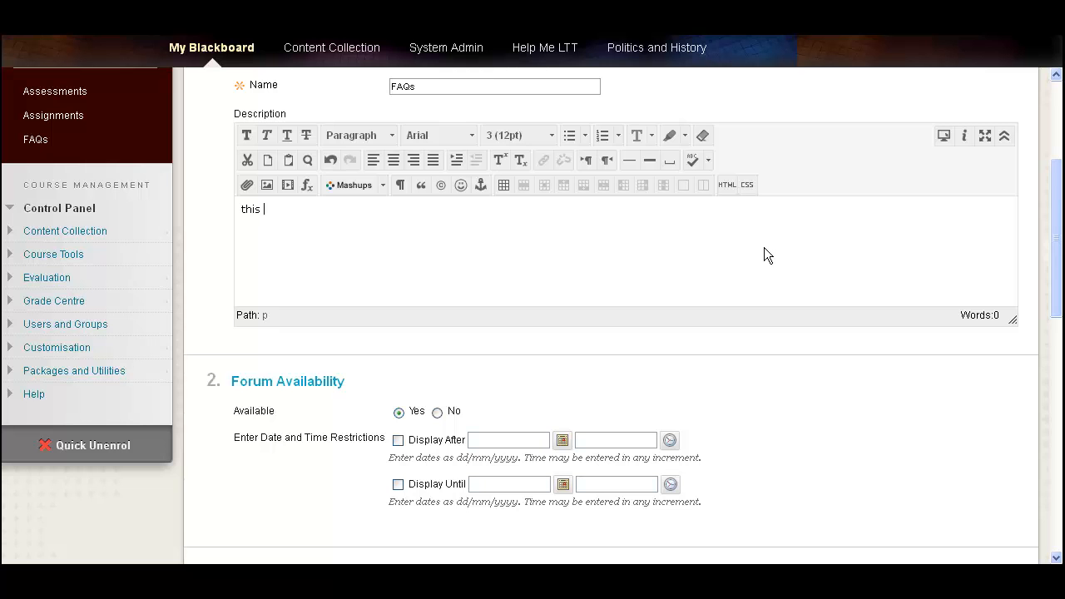
type("is the area to post FAQS")
left_click_drag(1058, 281, 1059, 504)
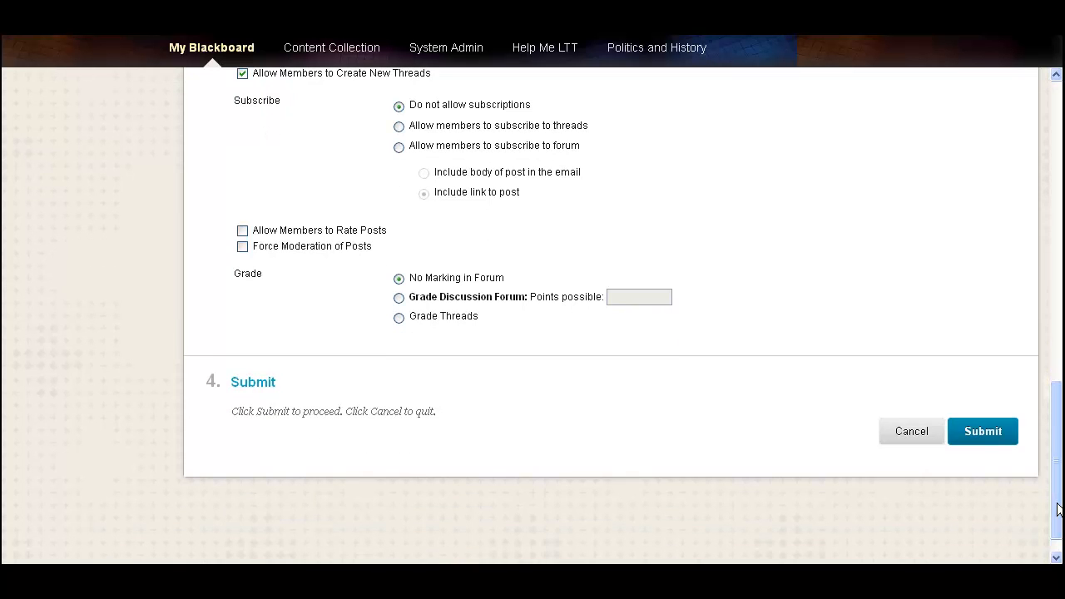
left_click(990, 441)
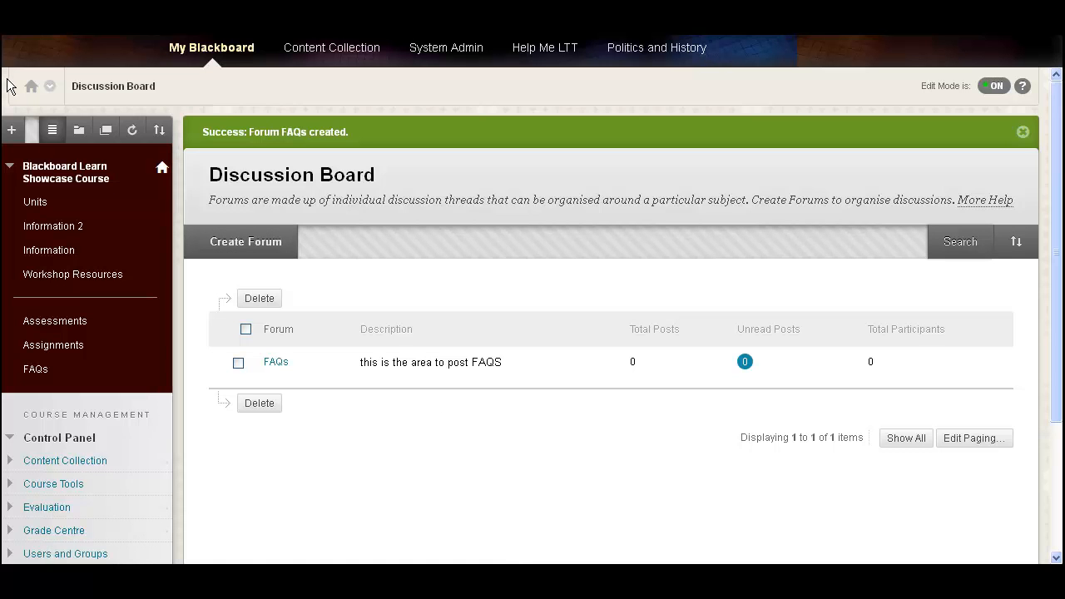
Step: Add another tool link named News! of type Announcements, available to users
left_click(12, 130)
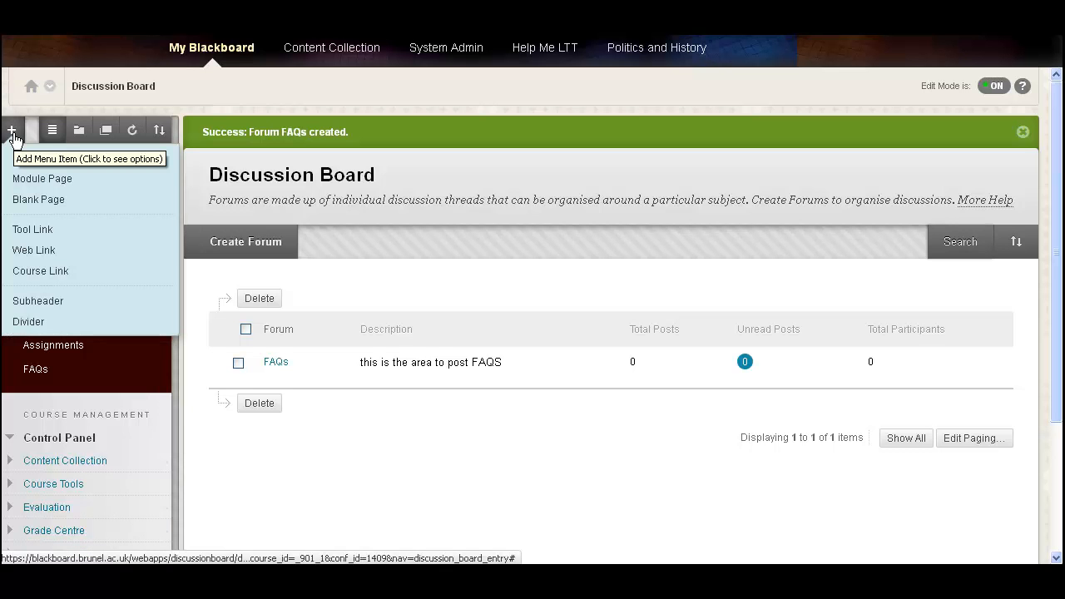
left_click(61, 233)
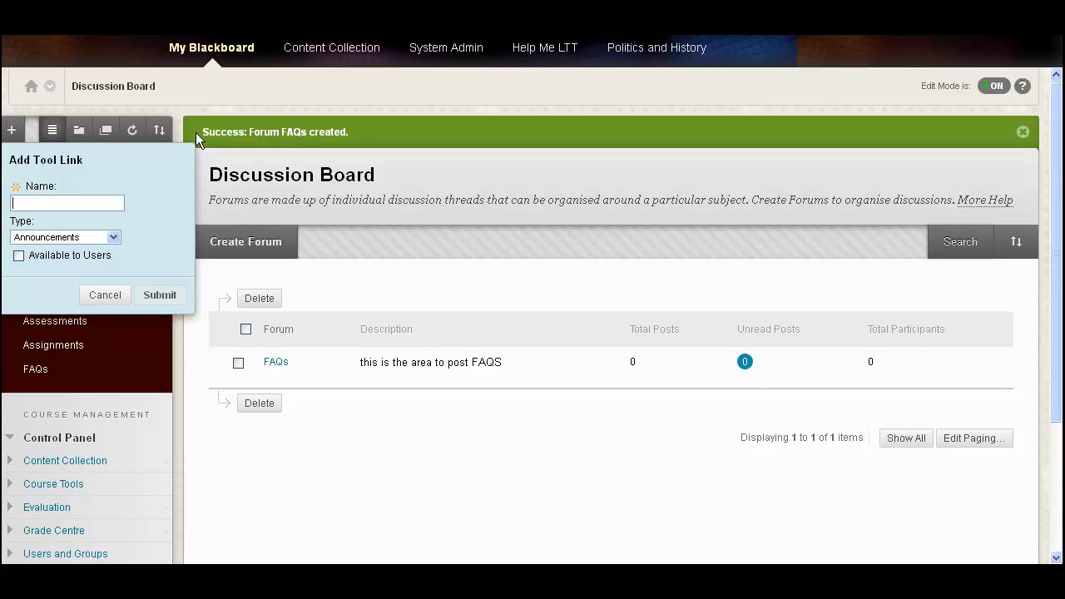
type("Announcemen")
key("BackSpace")
key("BackSpace")
key("BackSpace")
key("BackSpace")
key("BackSpace")
key("BackSpace")
key("BackSpace")
key("BackSpace")
key("BackSpace")
key("BackSpace")
key("BackSpace")
type("News")
left_click(114, 236)
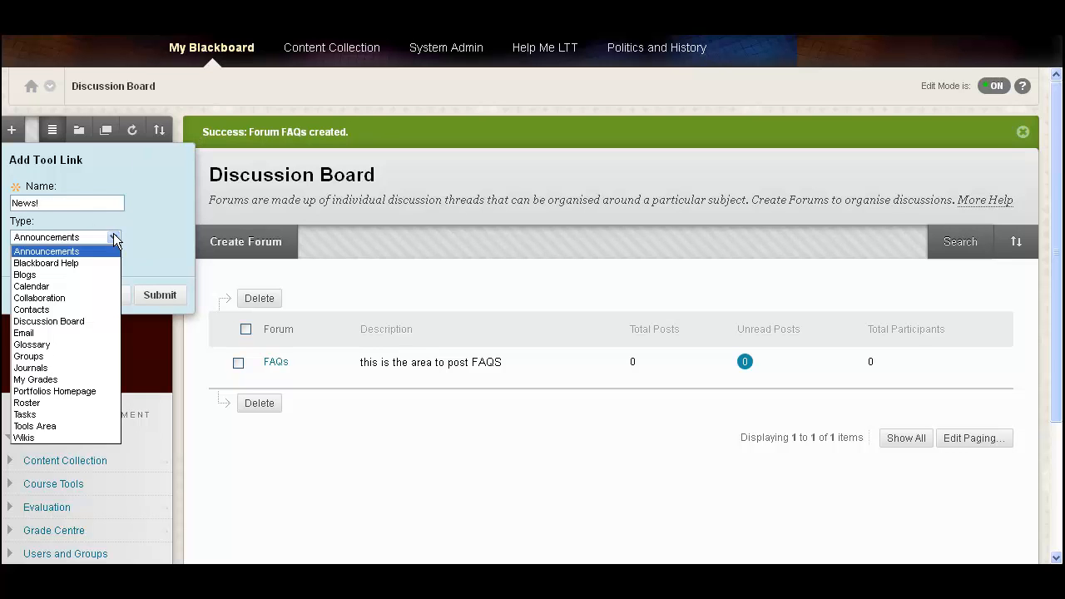
left_click(75, 253)
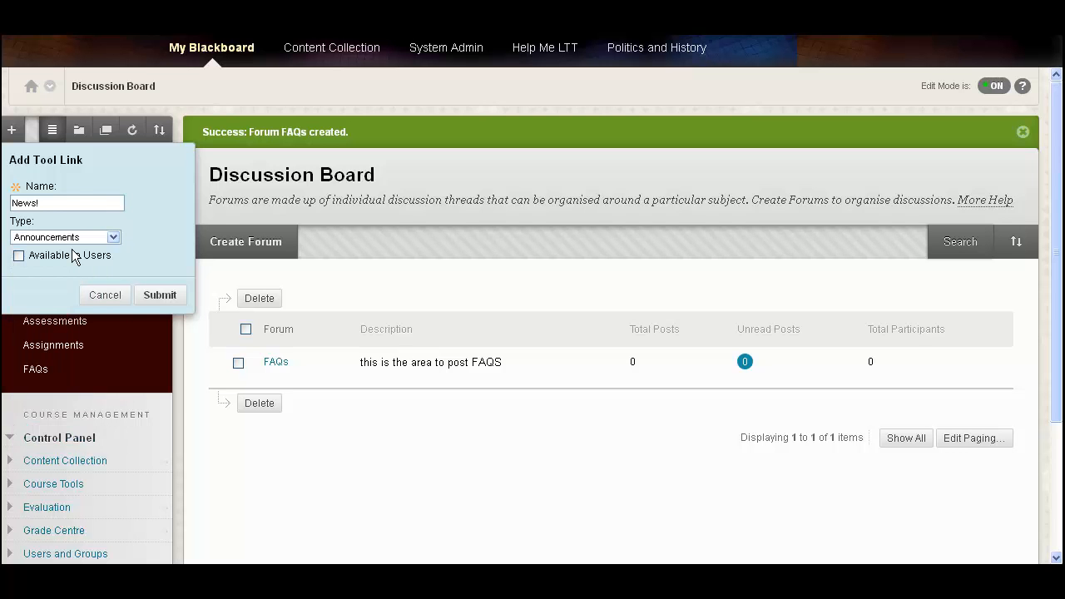
left_click(19, 258)
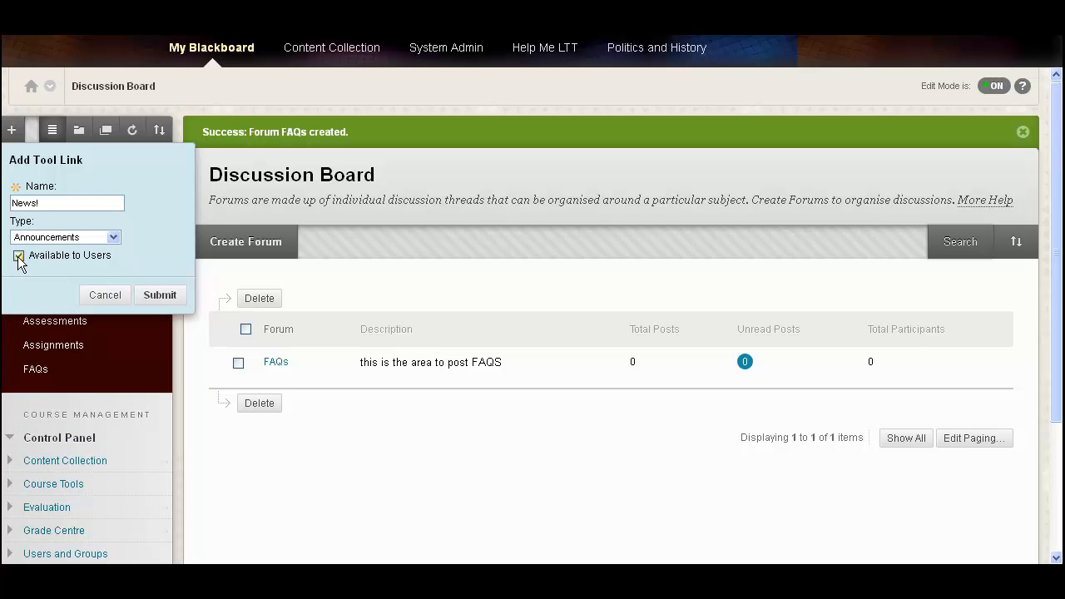
left_click(159, 295)
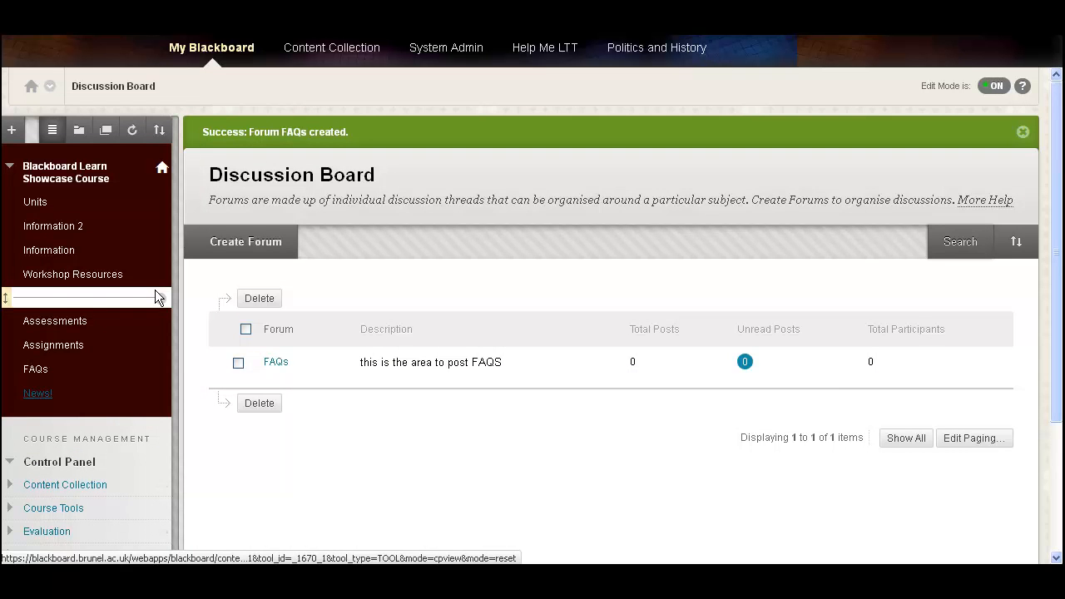
Step: Open the News! link and create an announcement with the subject 'Lecture cancelled!'
left_click(33, 398)
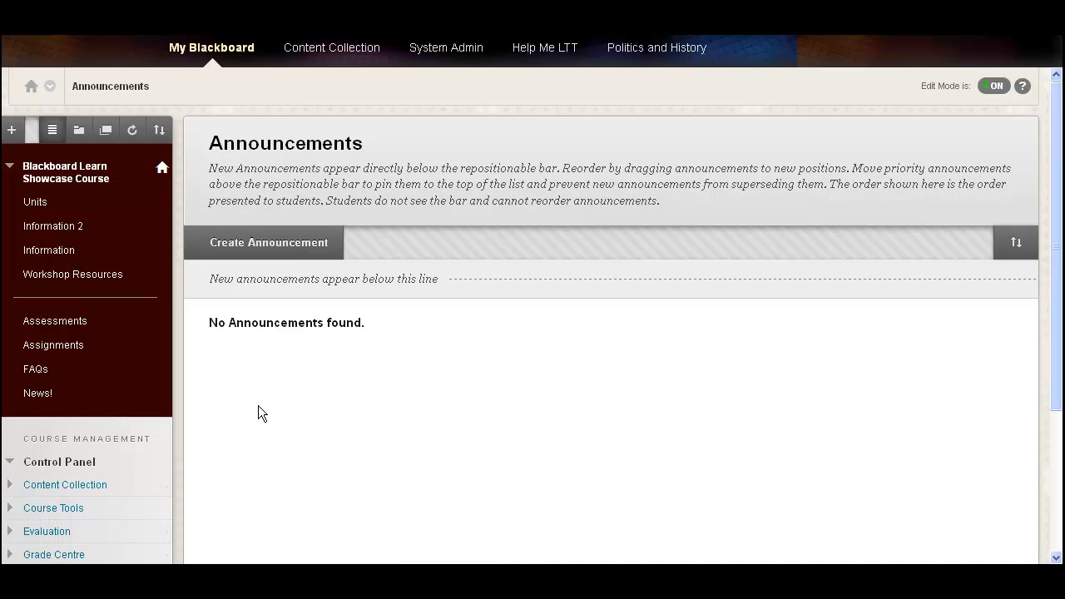
left_click(259, 253)
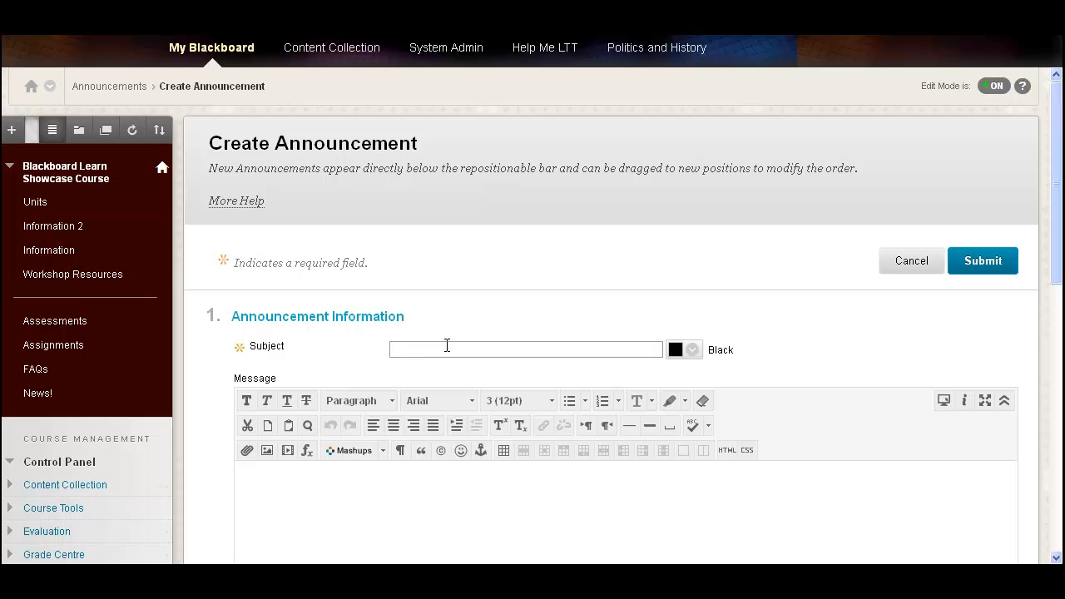
type("Lecture cancelled!")
scroll(1055, 559, "down", 2)
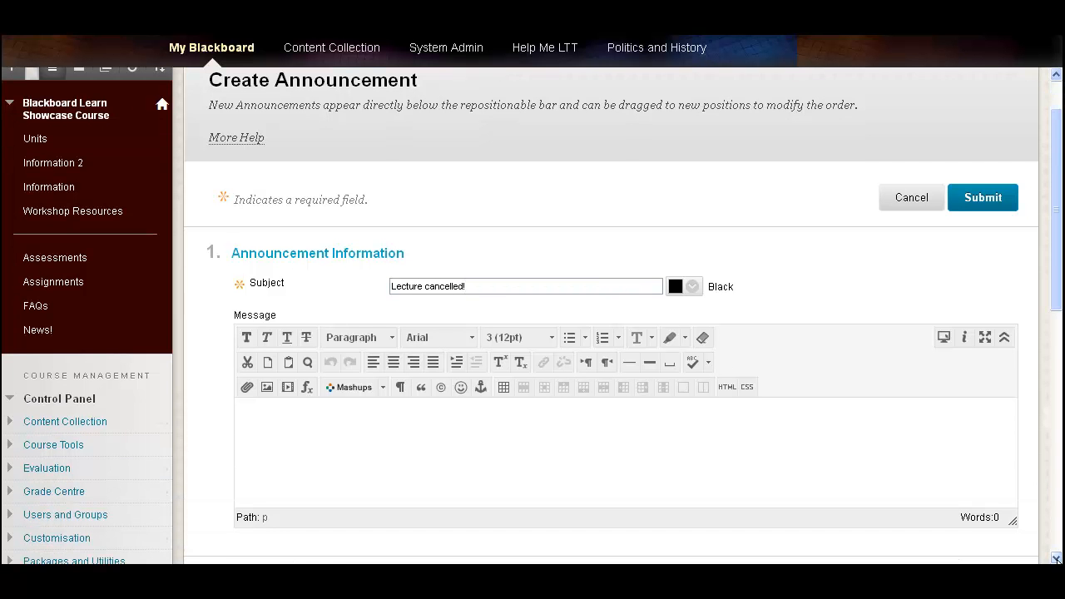
Step: Write the message 'unfortunately today's lecture has been cancelled!' in the announcement body
left_click(727, 464)
type("unfortunat")
type("ley")
key("BackSpace")
key("BackSpace")
key("BackSpace")
key("BackSpace")
type("ely today's le")
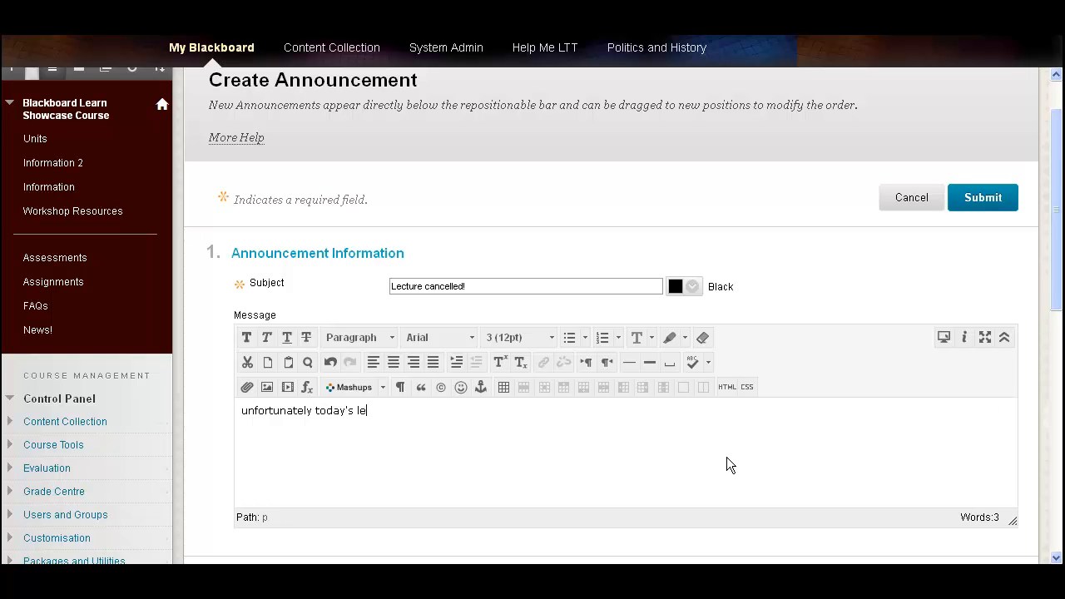
type("cture has been cancelled!")
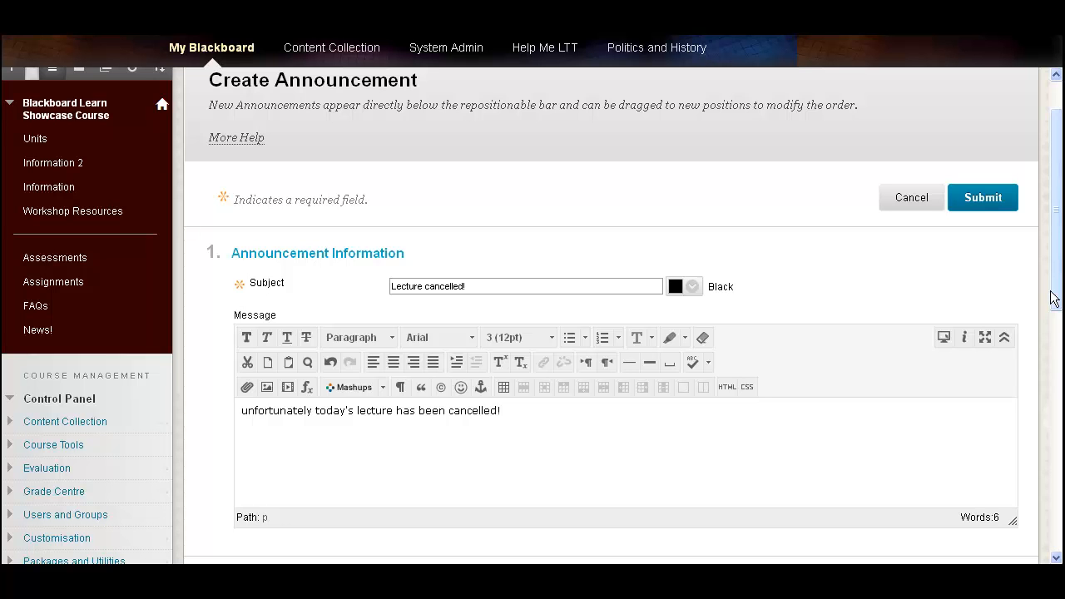
Step: Tick the option to send a copy of the announcement immediately and try to submit it
left_click_drag(1060, 295, 1060, 444)
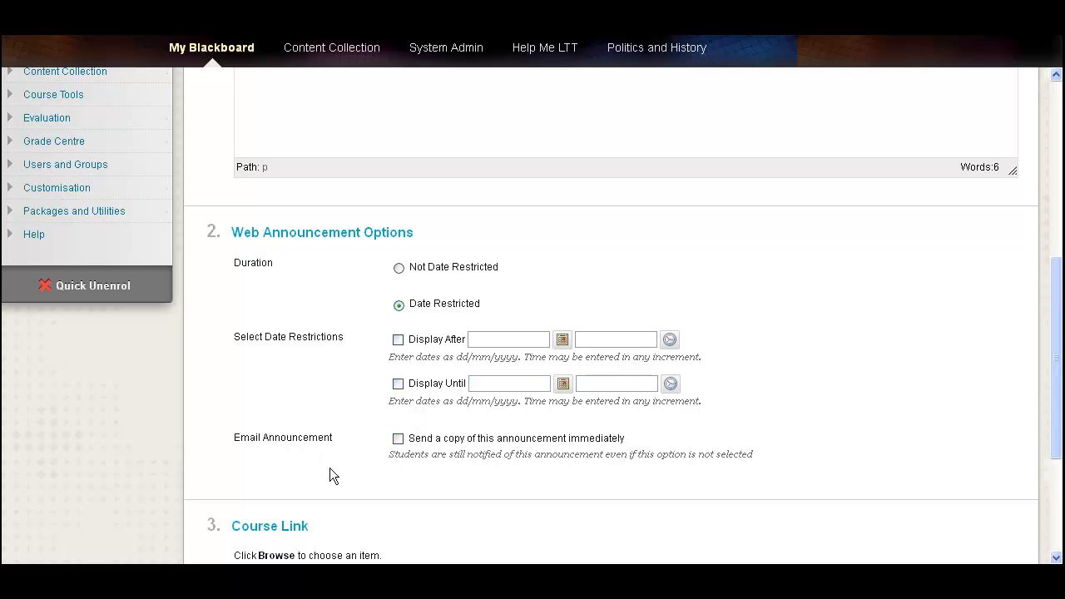
left_click(398, 438)
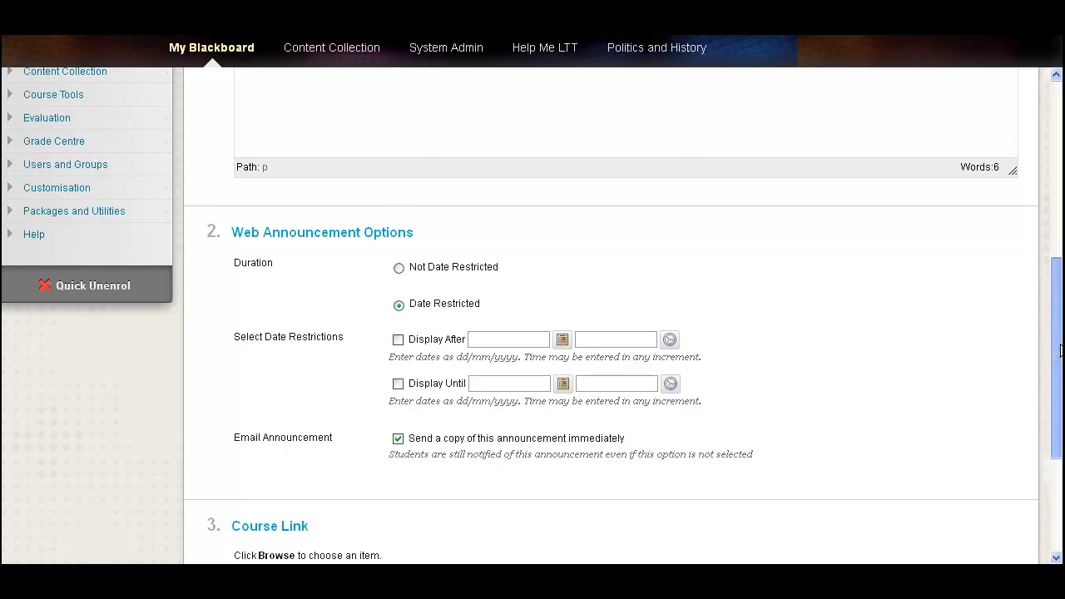
left_click_drag(1060, 350, 1060, 441)
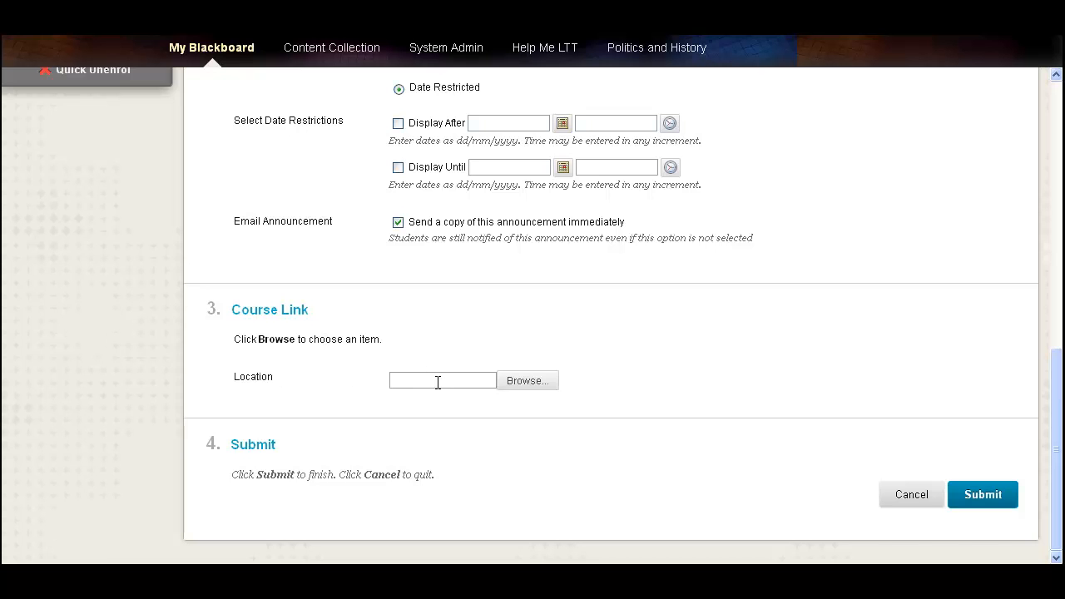
left_click(995, 493)
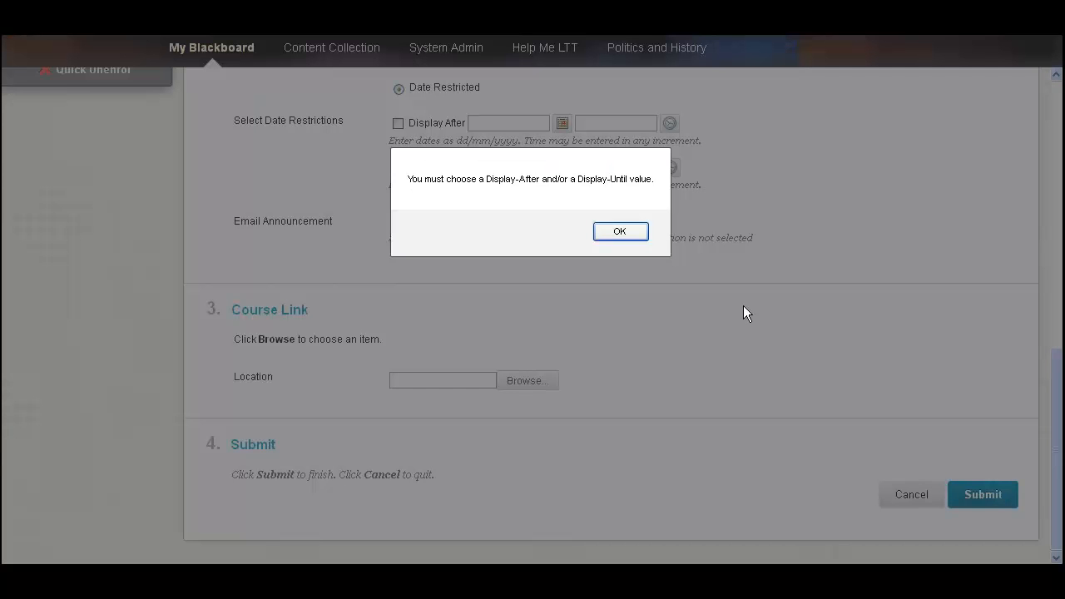
left_click(624, 237)
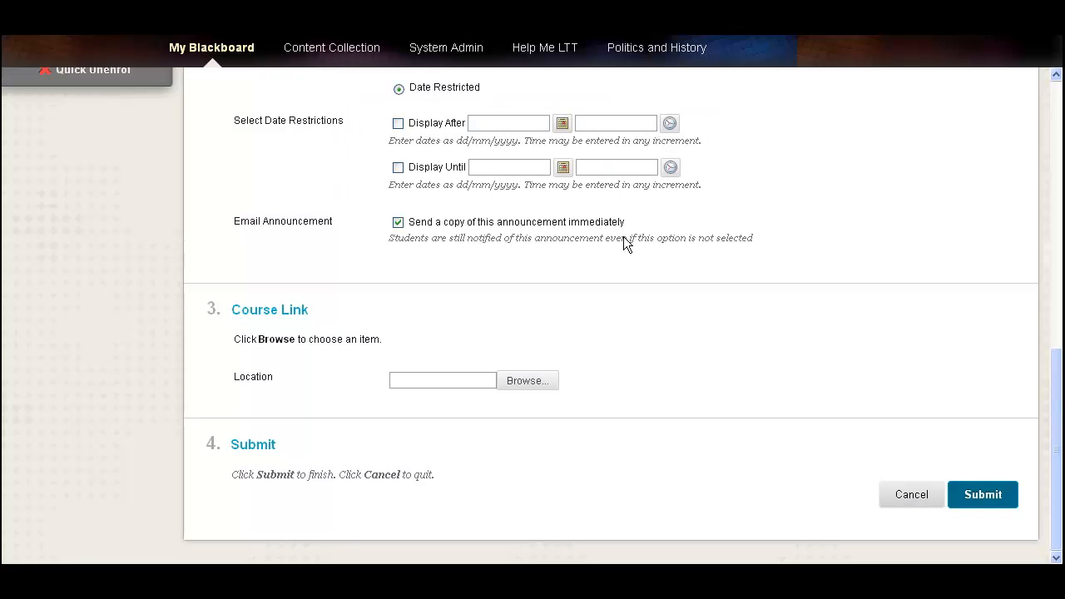
Step: Enable the Display After date restriction and try submitting the announcement again
left_click(399, 123)
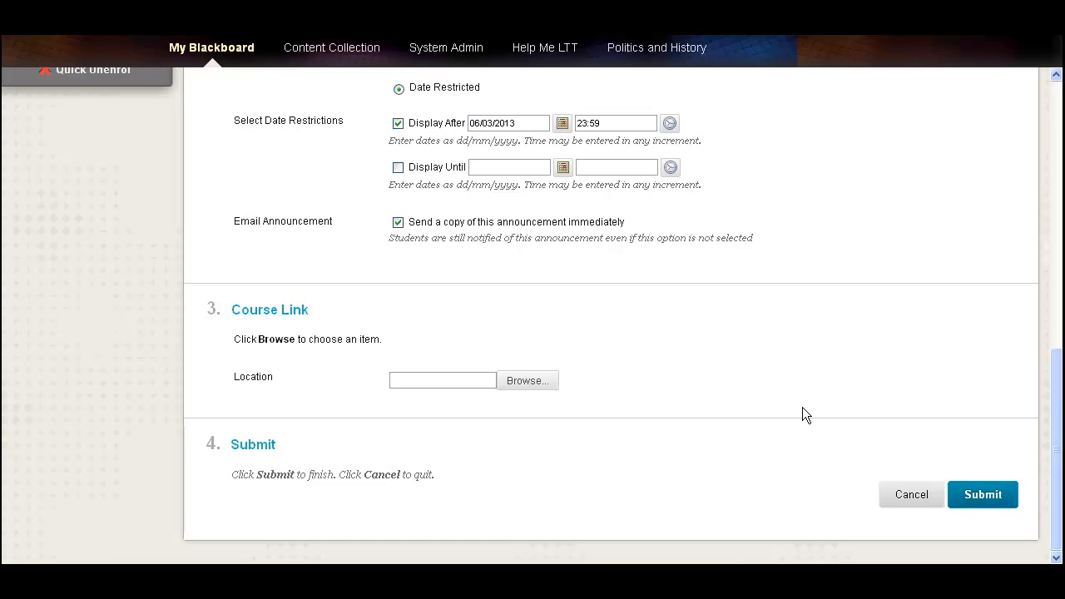
left_click(974, 497)
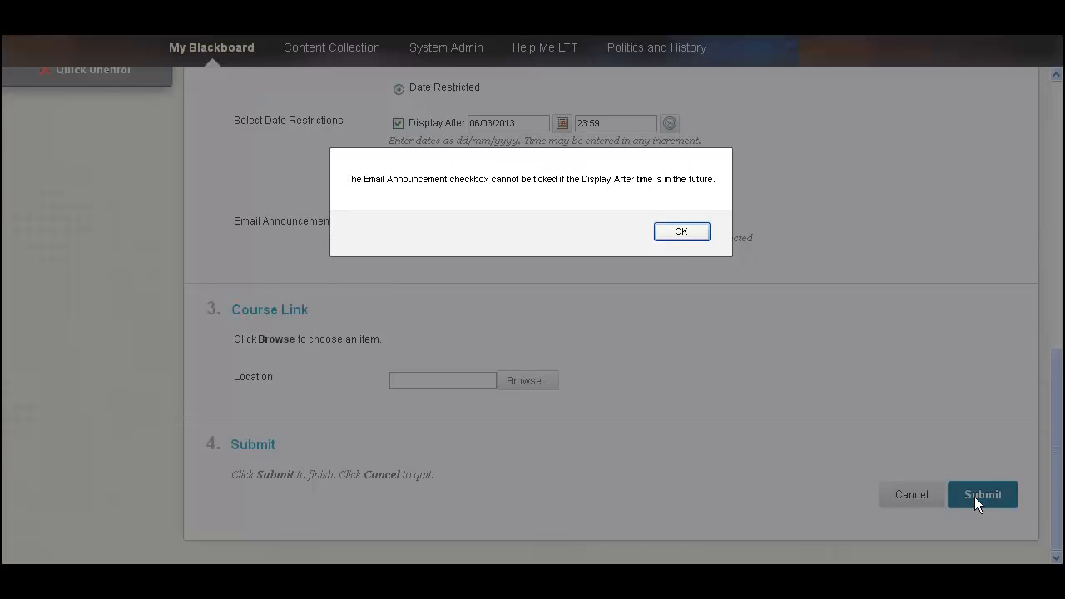
left_click(682, 233)
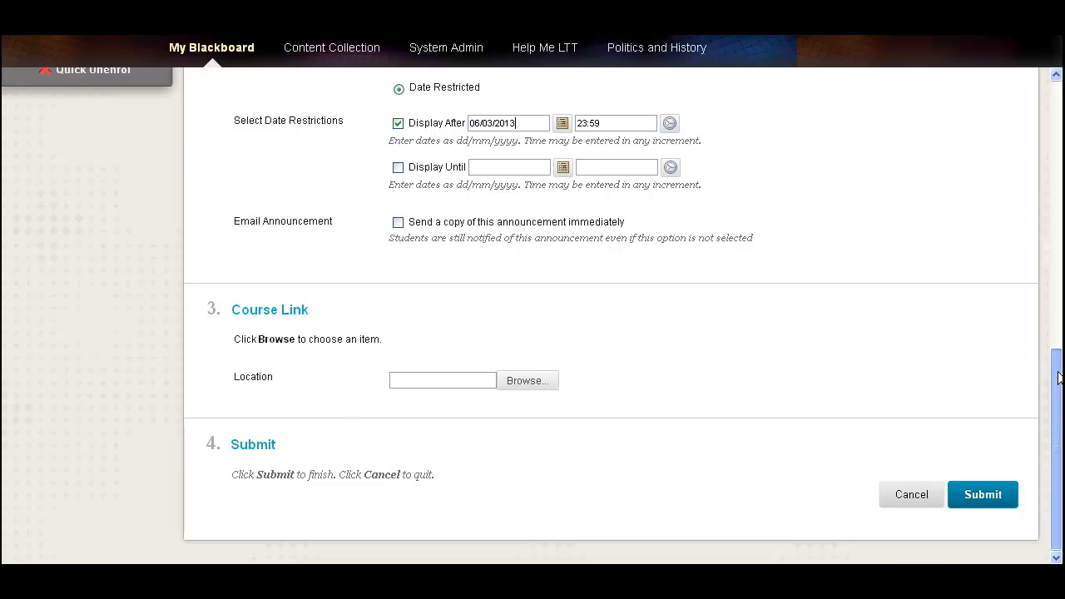
Step: Set the announcement duration to Not Date Restricted and submit it
scroll(675, 233, "up", 3)
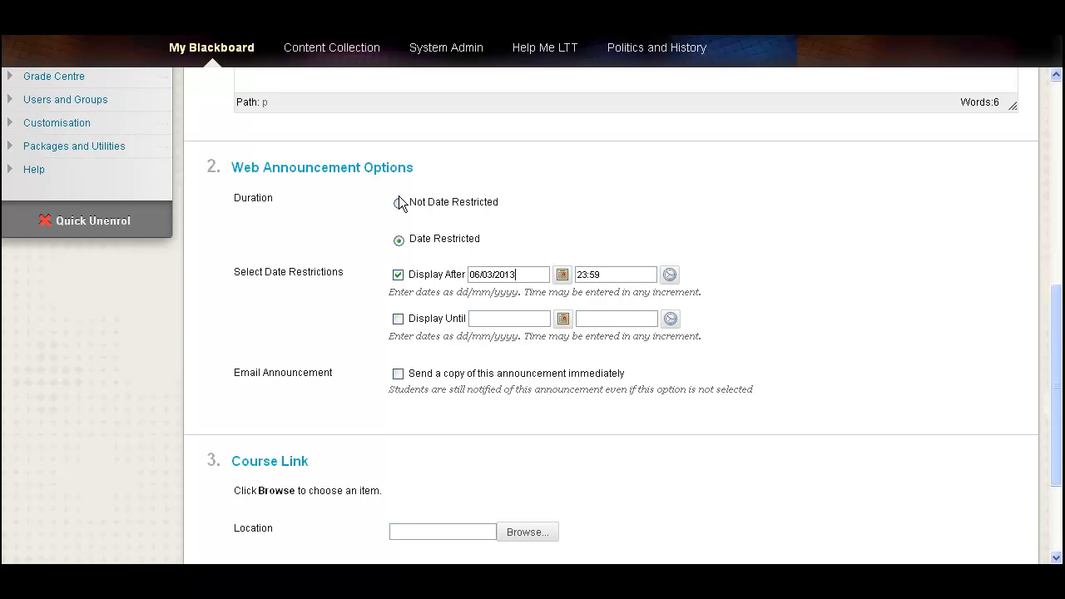
left_click(400, 204)
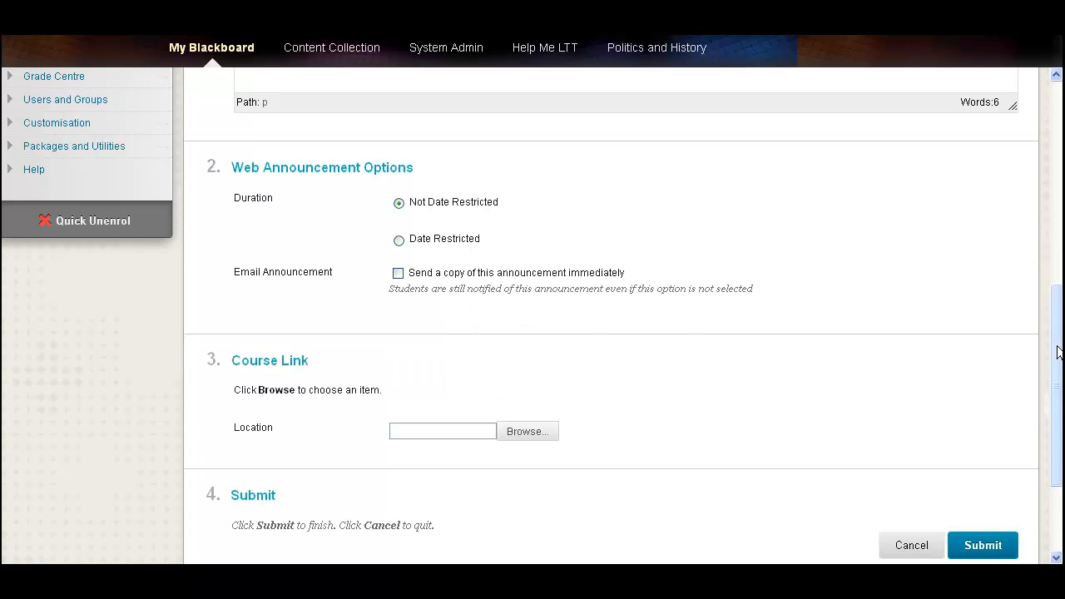
left_click(991, 545)
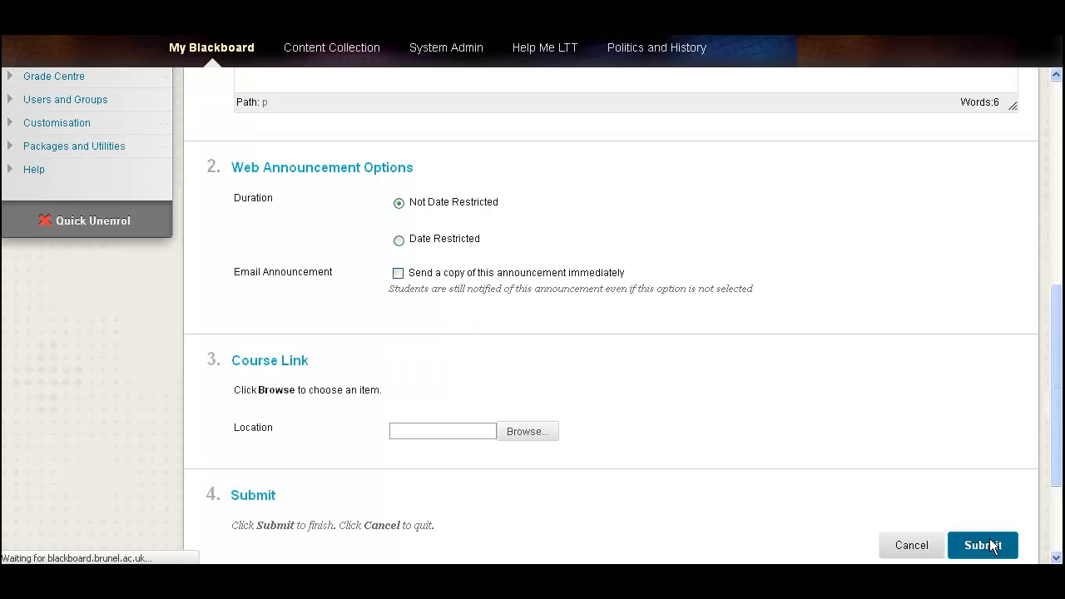